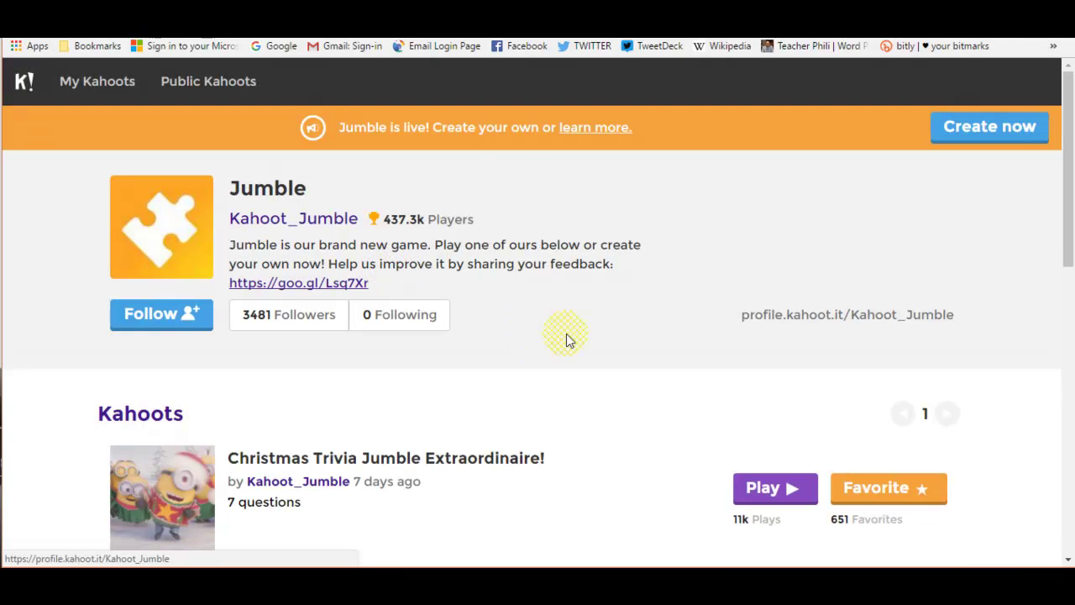
# Scroll the Kahoot_Jumble profile's kahoot list and launch Word Jumble! as host
pyautogui.scroll(-6, 566, 333)
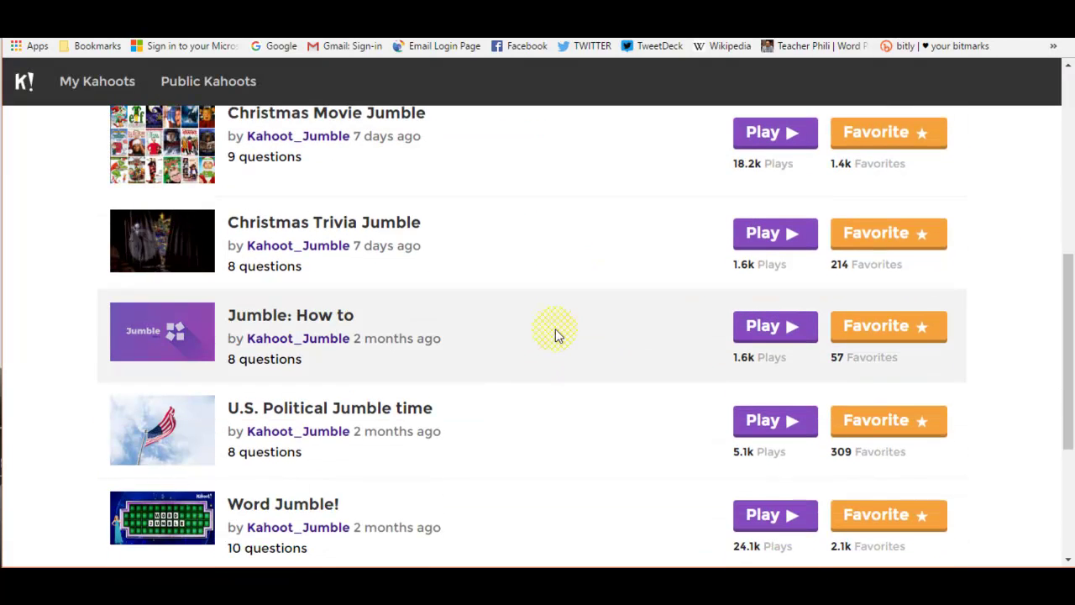
pyautogui.scroll(-3, 555, 328)
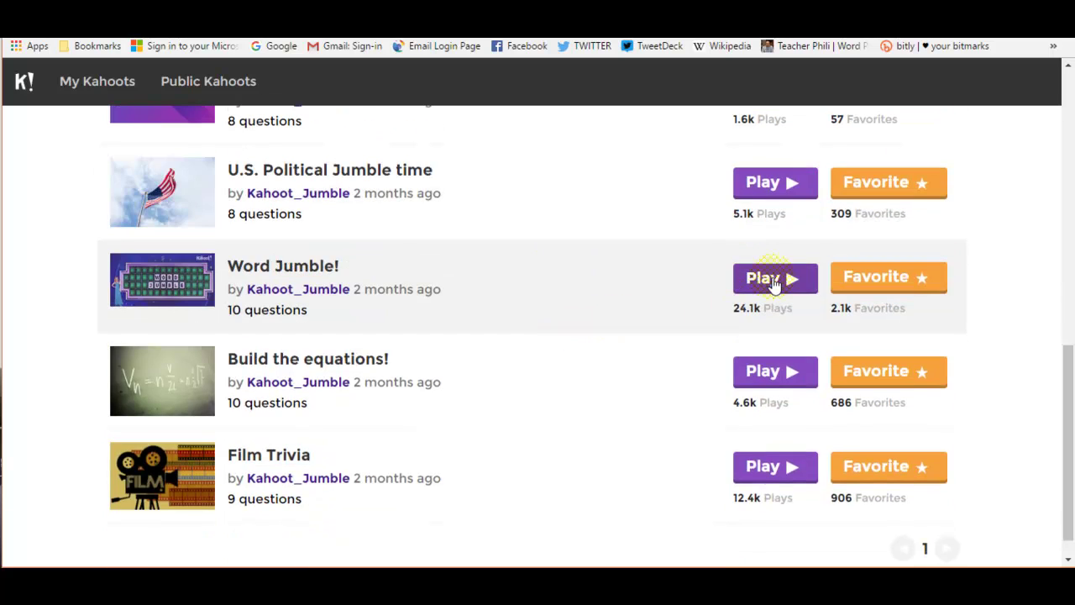
pyautogui.click(773, 278)
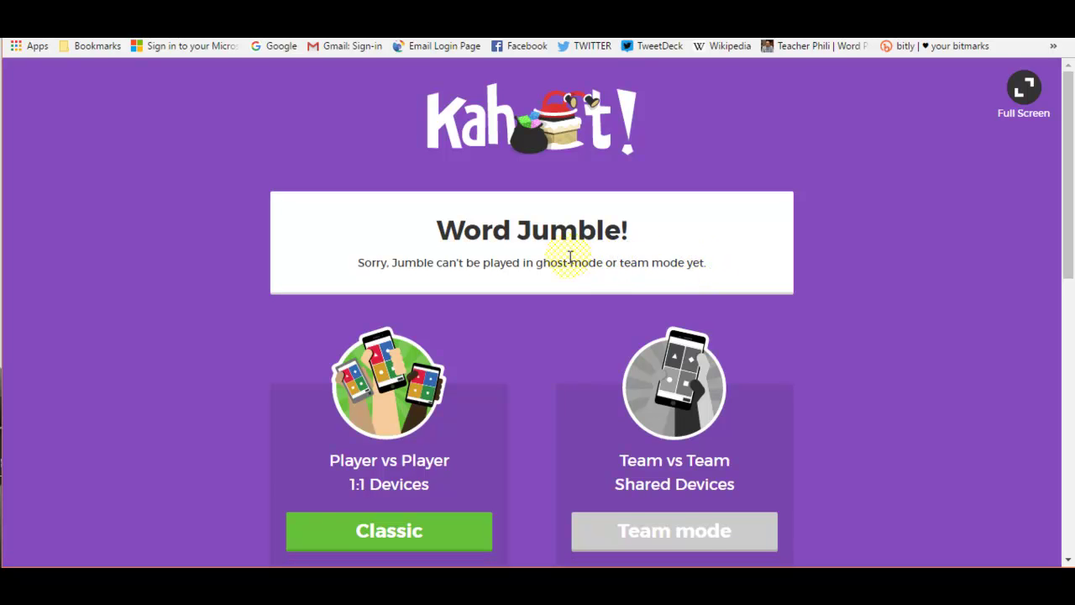
# Host Word Jumble! in Classic player-vs-player mode to open the PIN lobby
pyautogui.click(428, 527)
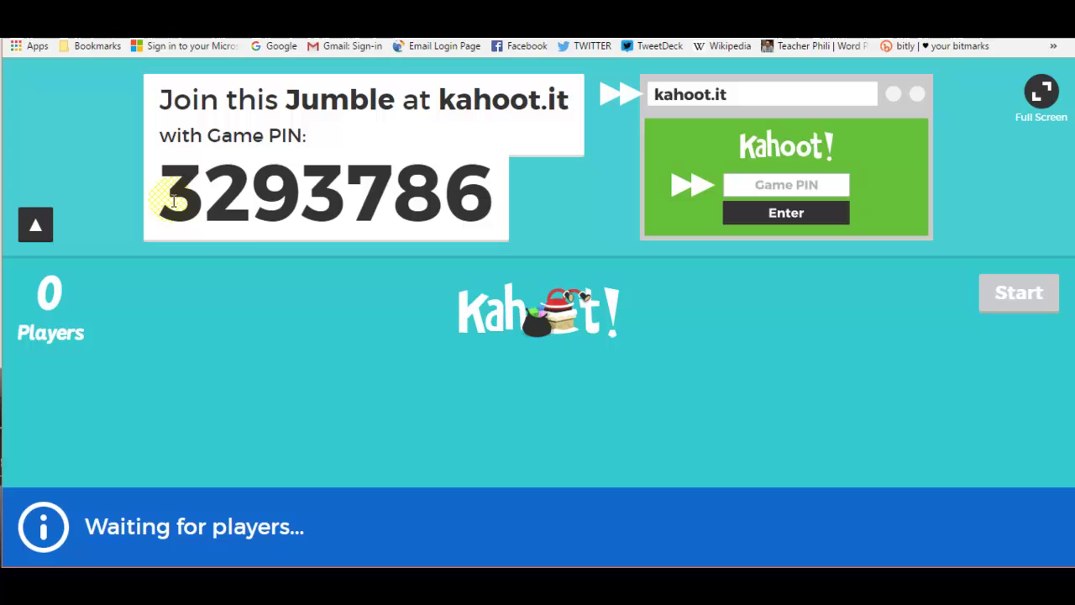
# Copy the host's game PIN and submit it on the kahoot.it join page in Firefox
pyautogui.moveTo(174, 199); pyautogui.dragTo(483, 200)
pyautogui.rightClick(459, 208)
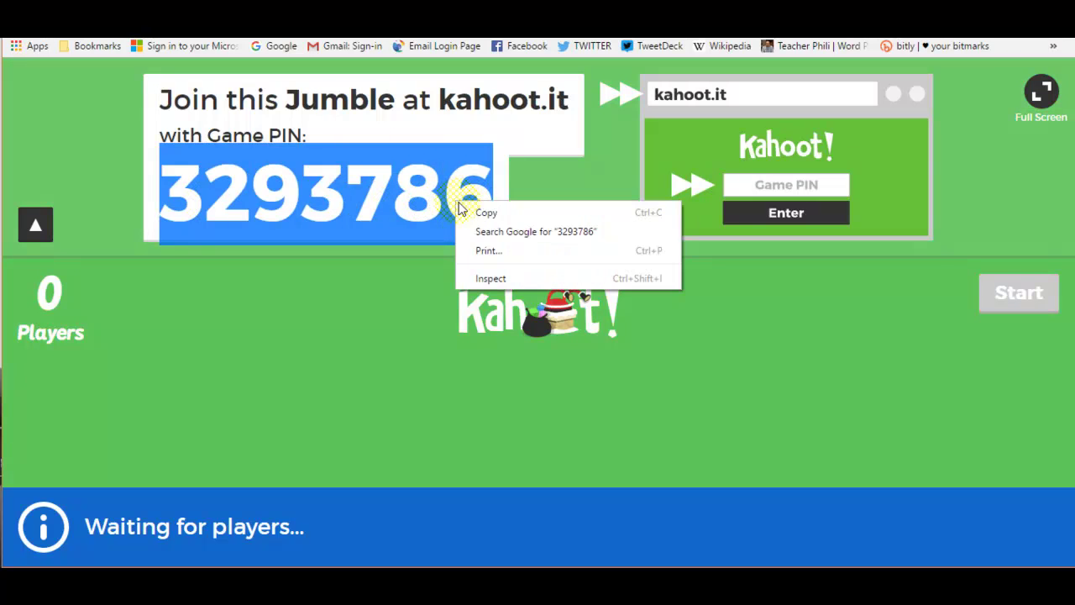
pyautogui.click(487, 213)
pyautogui.click(499, 563)
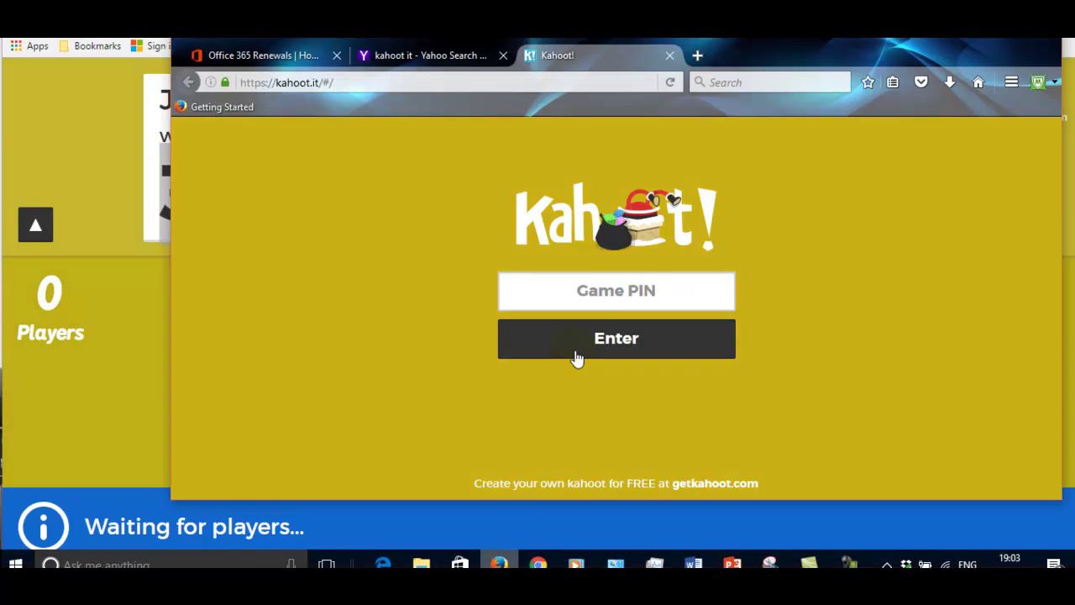
pyautogui.click(631, 290)
pyautogui.rightClick(629, 300)
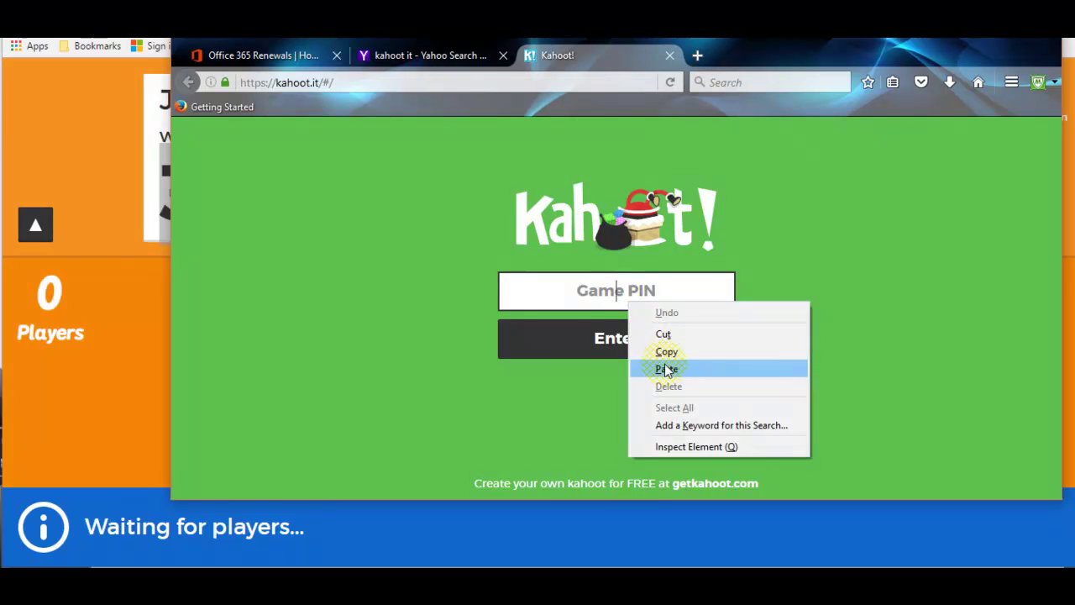
pyautogui.click(666, 369)
pyautogui.click(619, 350)
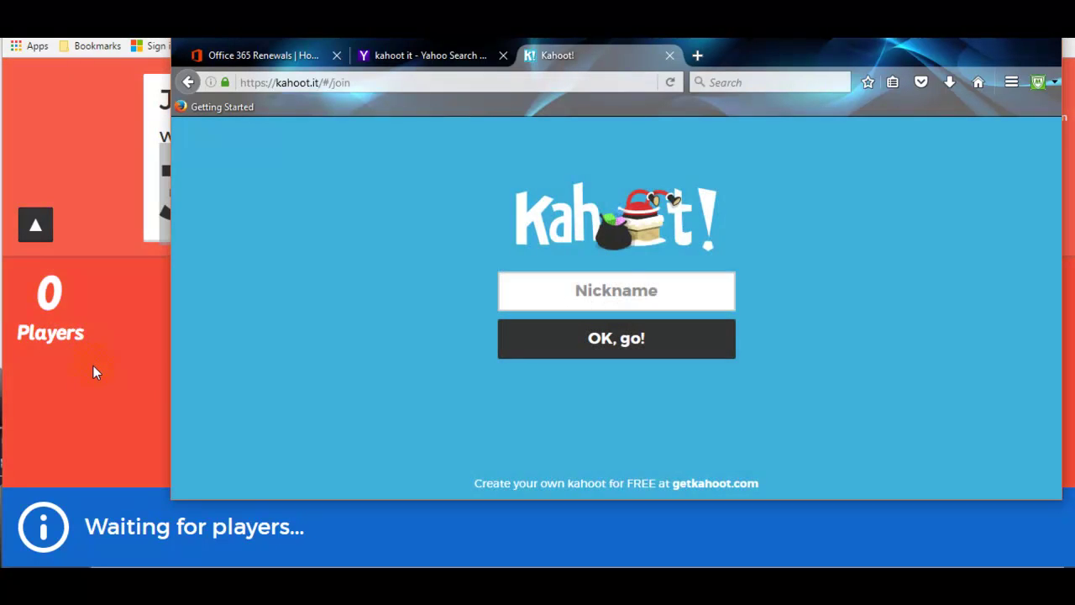
pyautogui.click(94, 366)
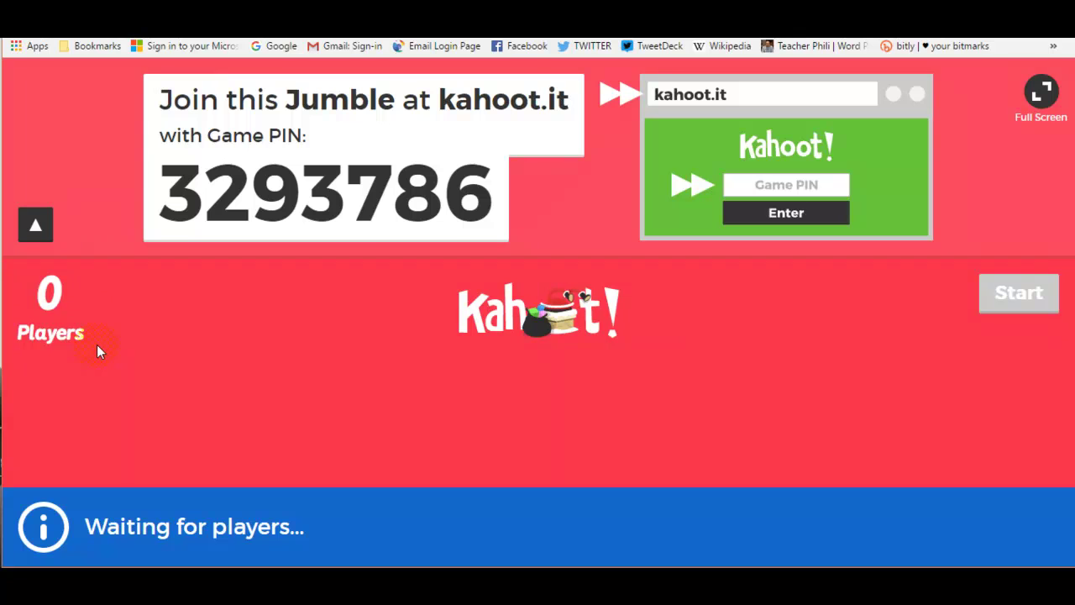
# Join the game with a player nickname and return to the host lobby
pyautogui.click(482, 561)
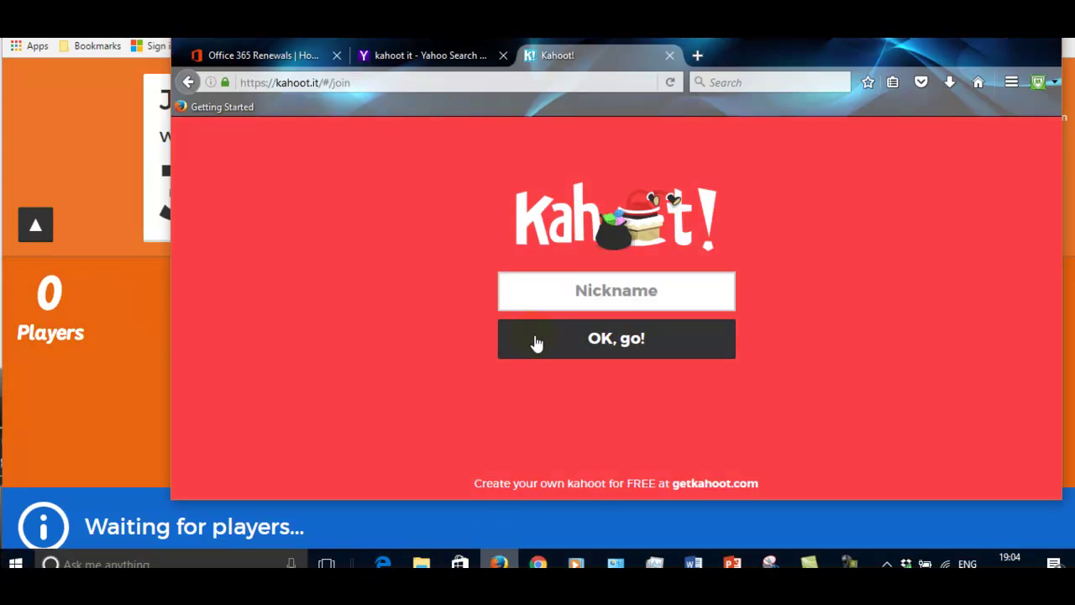
pyautogui.click(565, 296)
pyautogui.write('Phil')
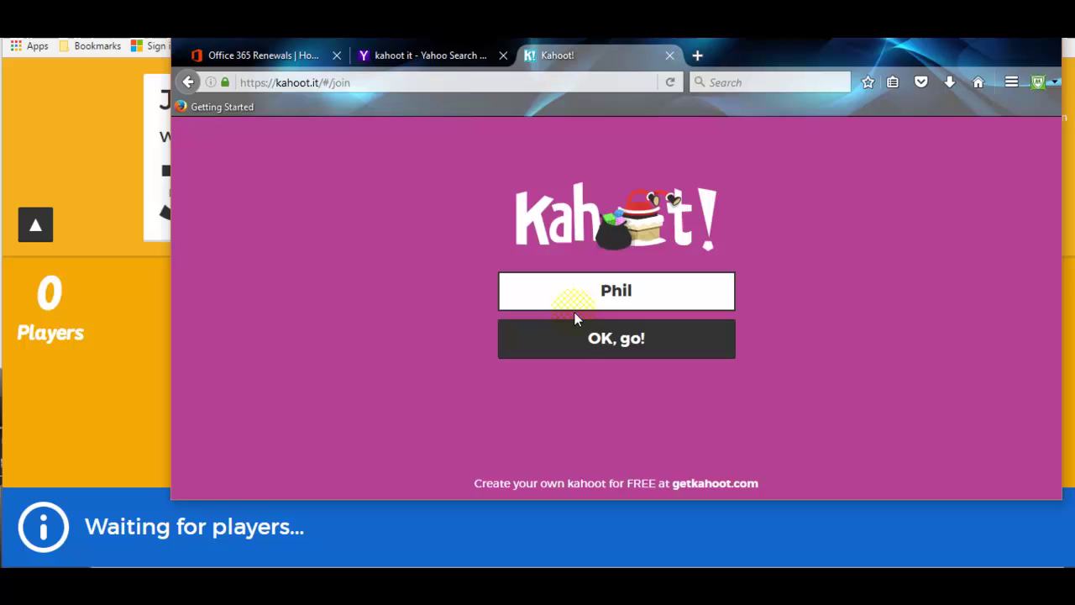
pyautogui.click(599, 338)
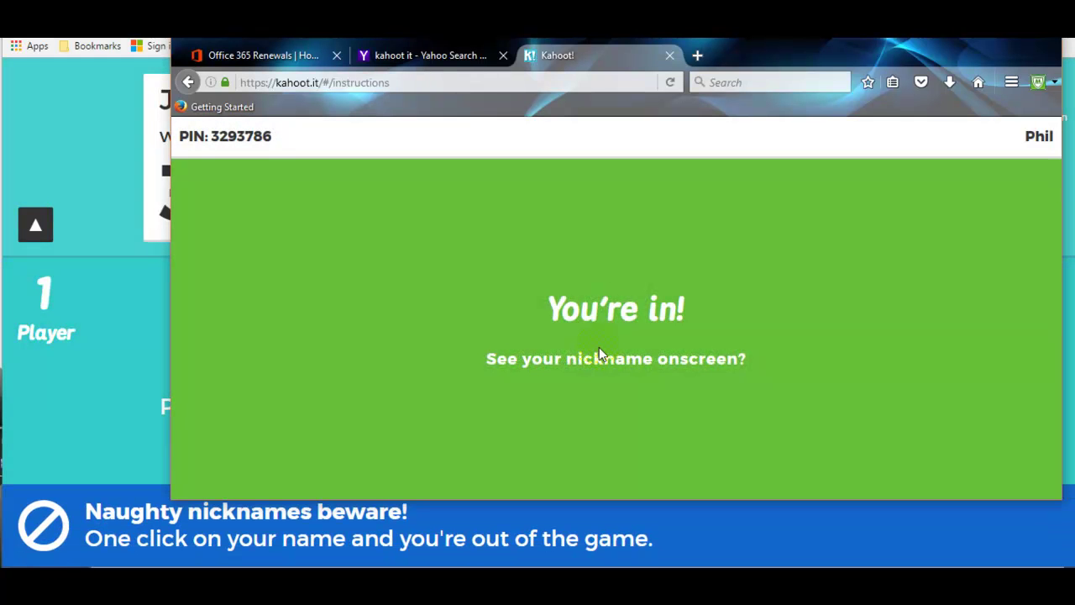
pyautogui.click(70, 366)
pyautogui.click(640, 385)
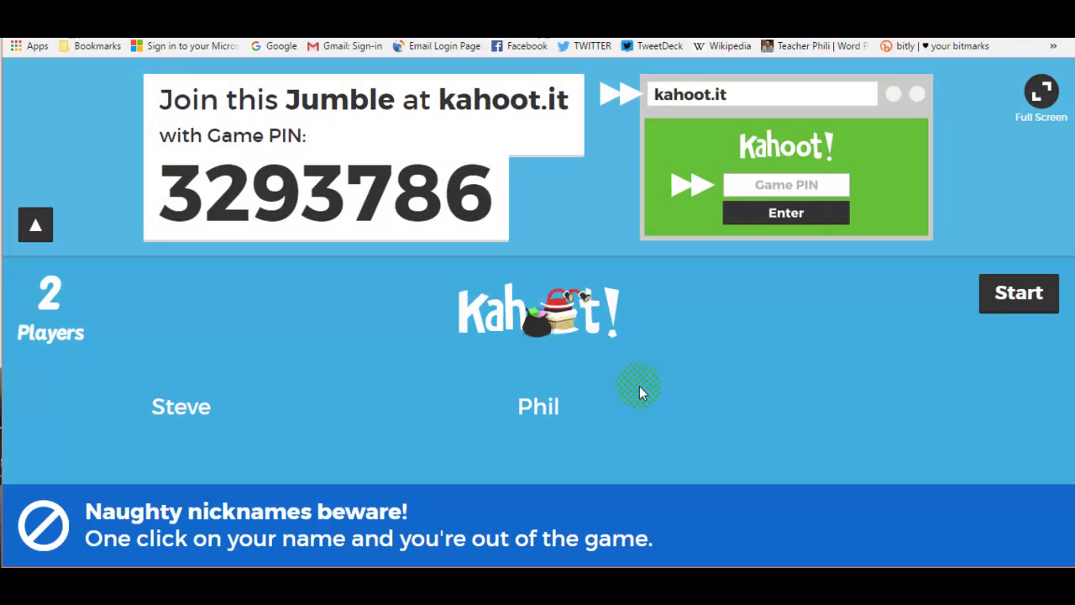
# Start the game, then arrange the player's tiles as W-O-R-D and submit for 798 points
pyautogui.click(1019, 293)
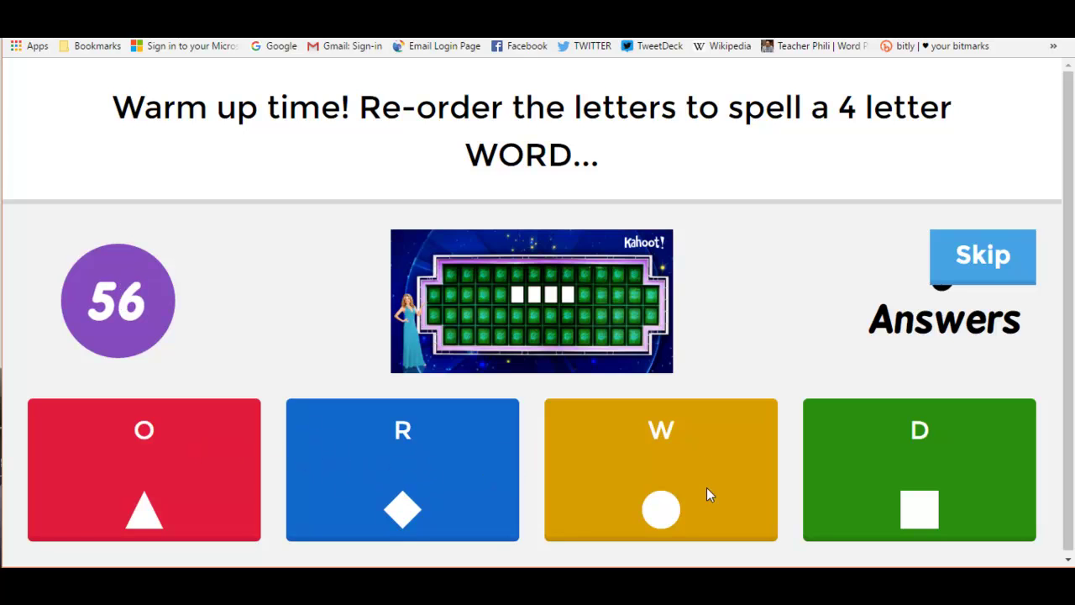
pyautogui.click(501, 556)
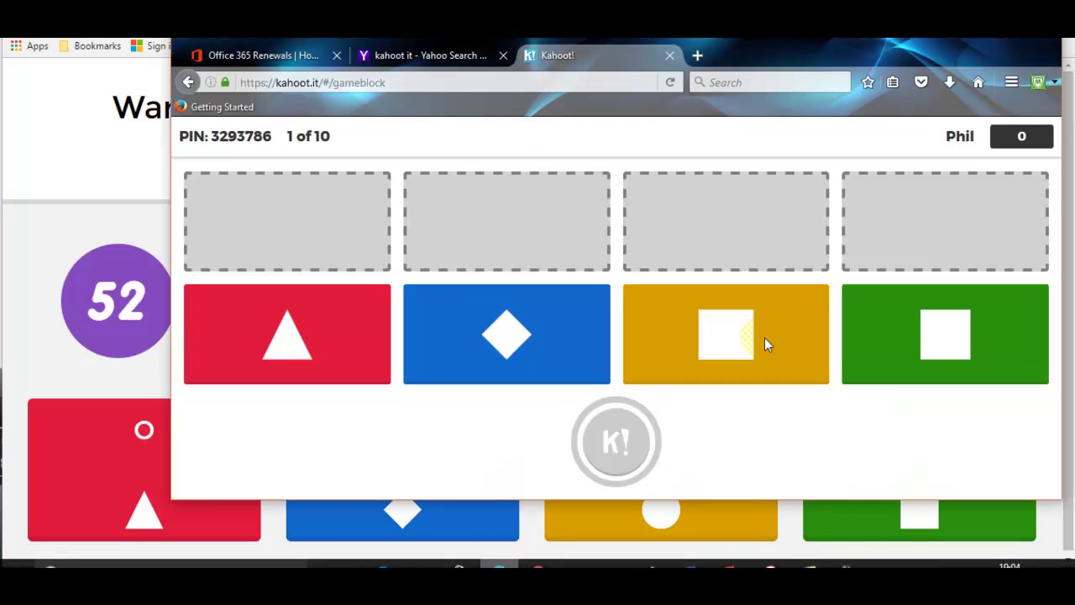
pyautogui.click(701, 332)
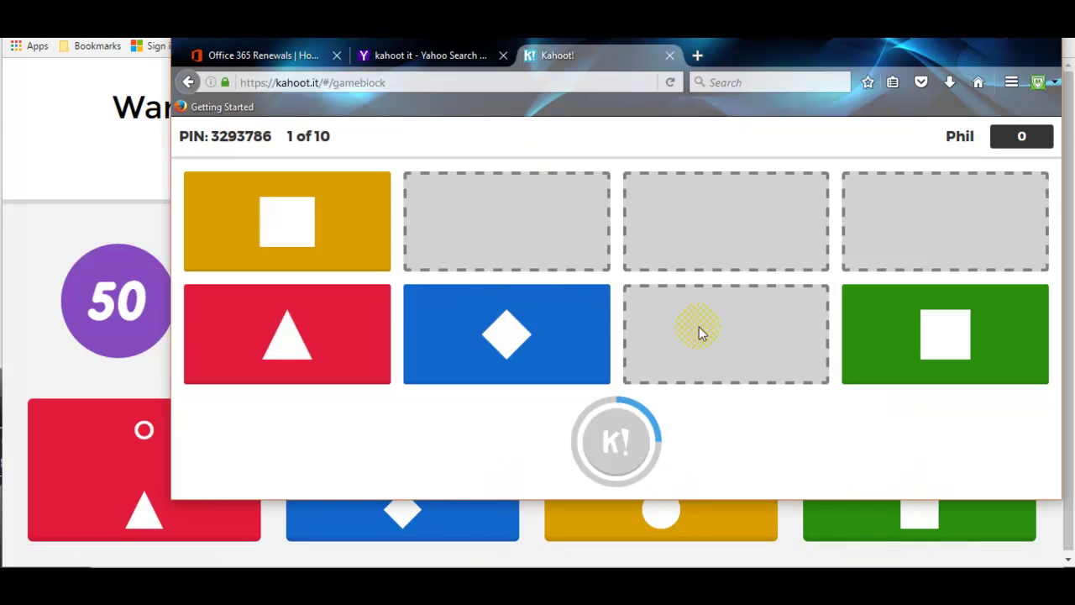
pyautogui.moveTo(531, 322); pyautogui.dragTo(532, 233)
pyautogui.moveTo(363, 322); pyautogui.dragTo(743, 201)
pyautogui.moveTo(893, 290); pyautogui.dragTo(949, 225)
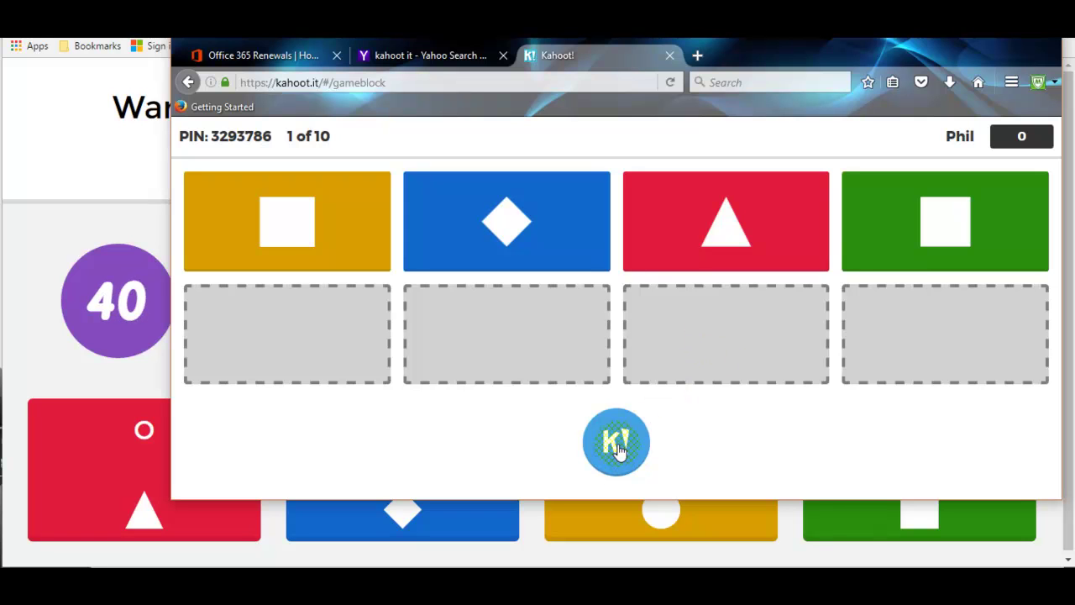
pyautogui.moveTo(734, 286); pyautogui.dragTo(573, 263)
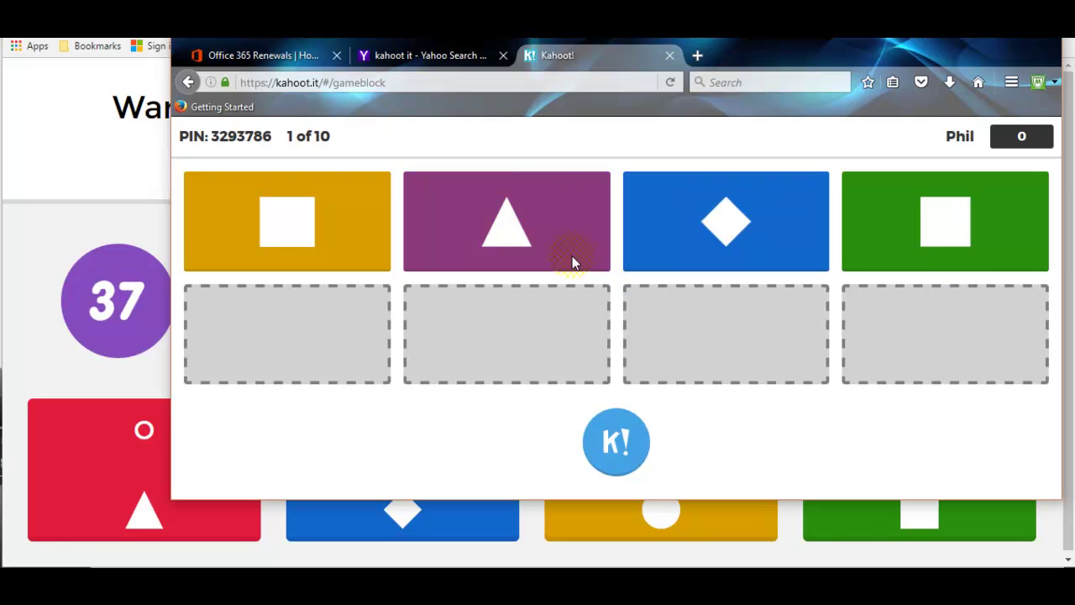
pyautogui.click(632, 437)
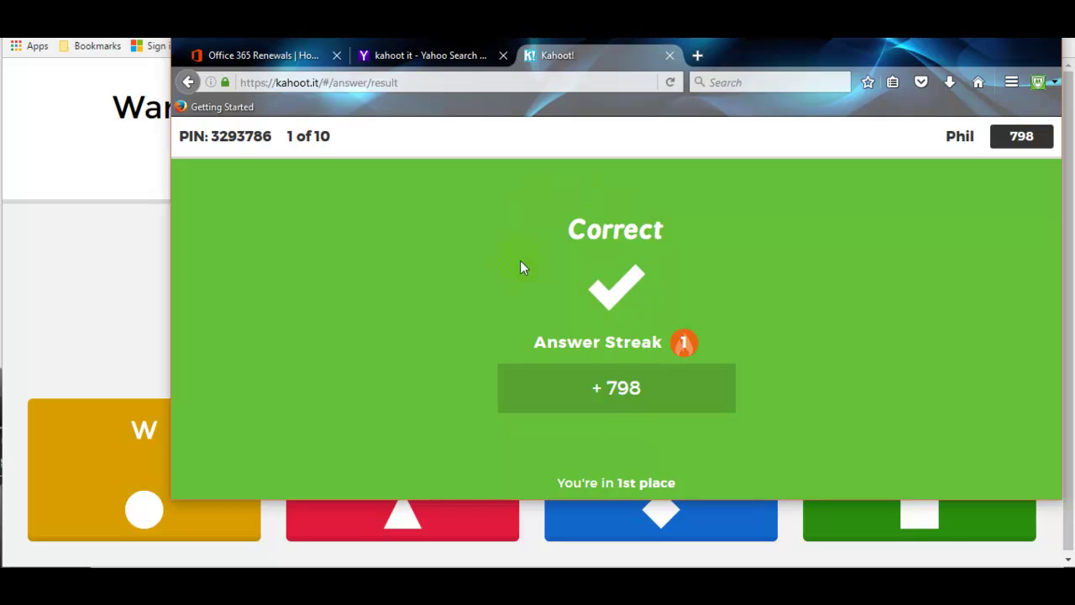
# Return to the host results, view and close the enlarged picture, then advance past the scoreboard
pyautogui.click(149, 263)
pyautogui.click(105, 272)
pyautogui.click(531, 267)
pyautogui.click(115, 279)
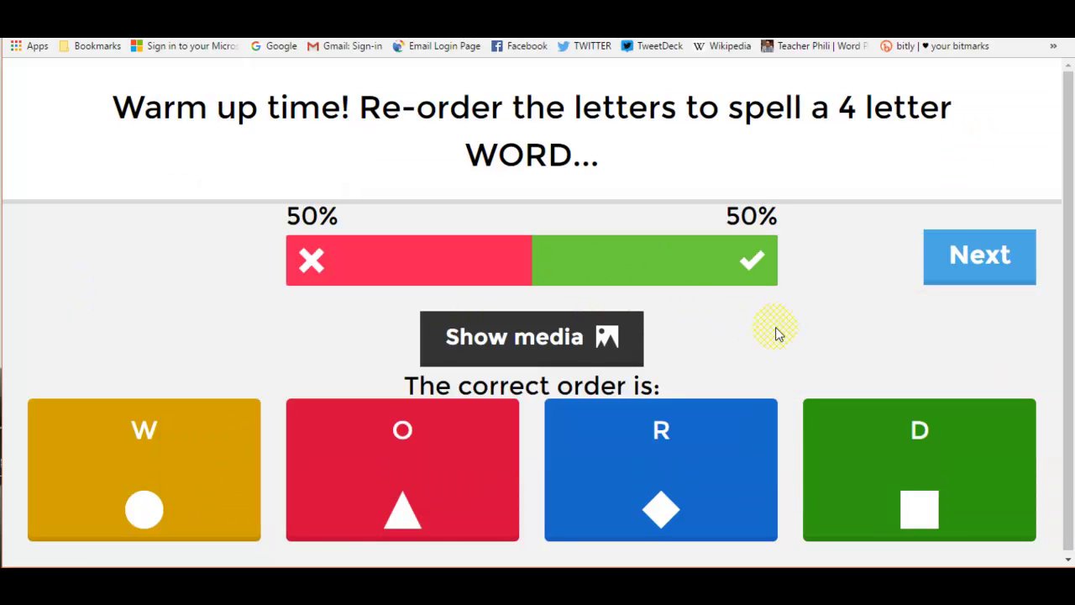
pyautogui.click(613, 341)
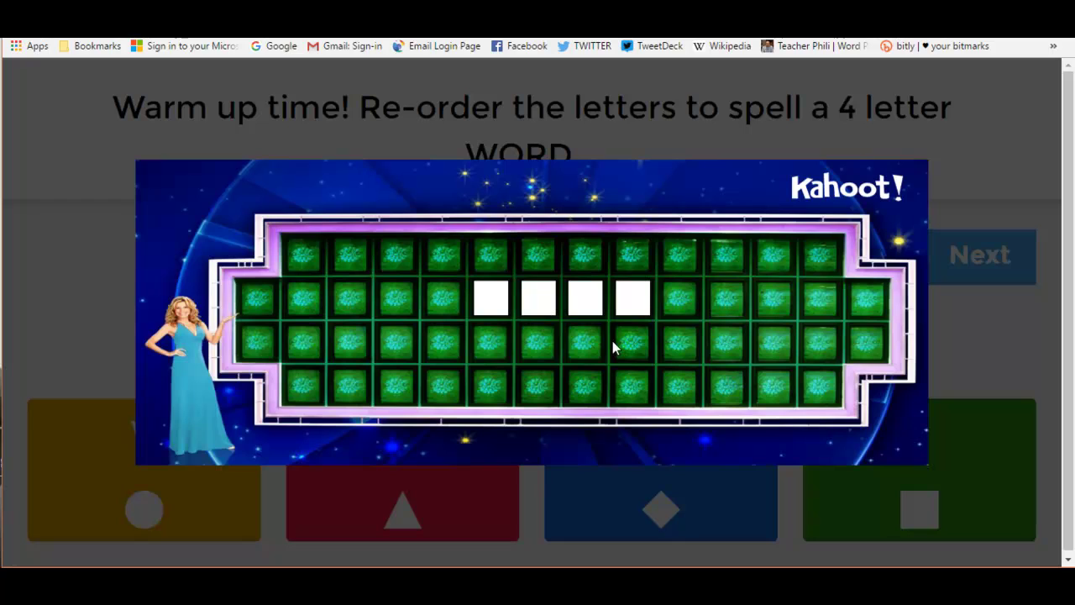
pyautogui.click(970, 165)
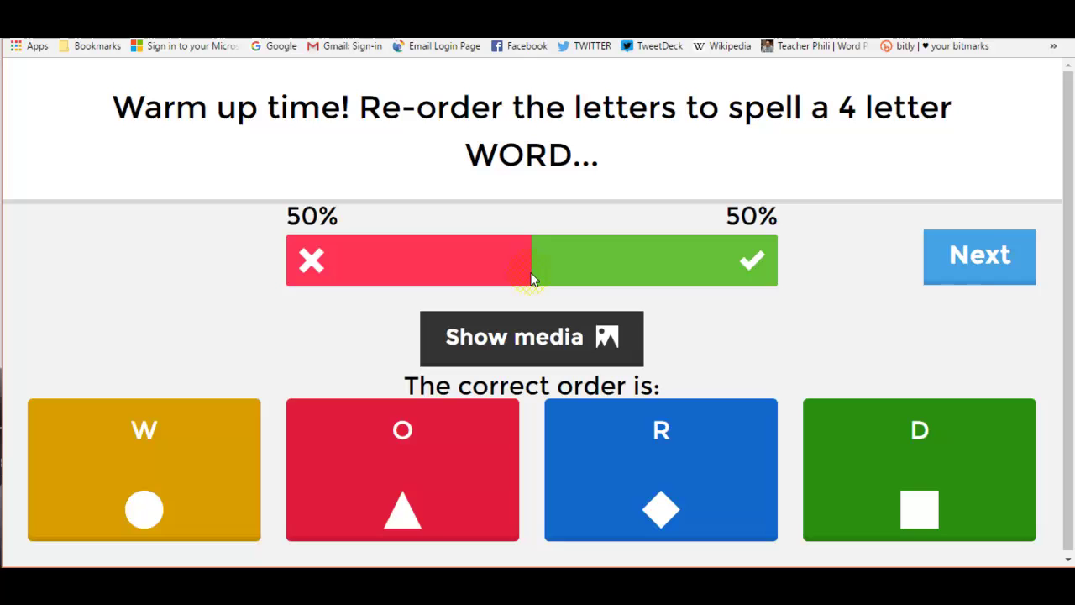
pyautogui.click(985, 257)
pyautogui.click(1003, 178)
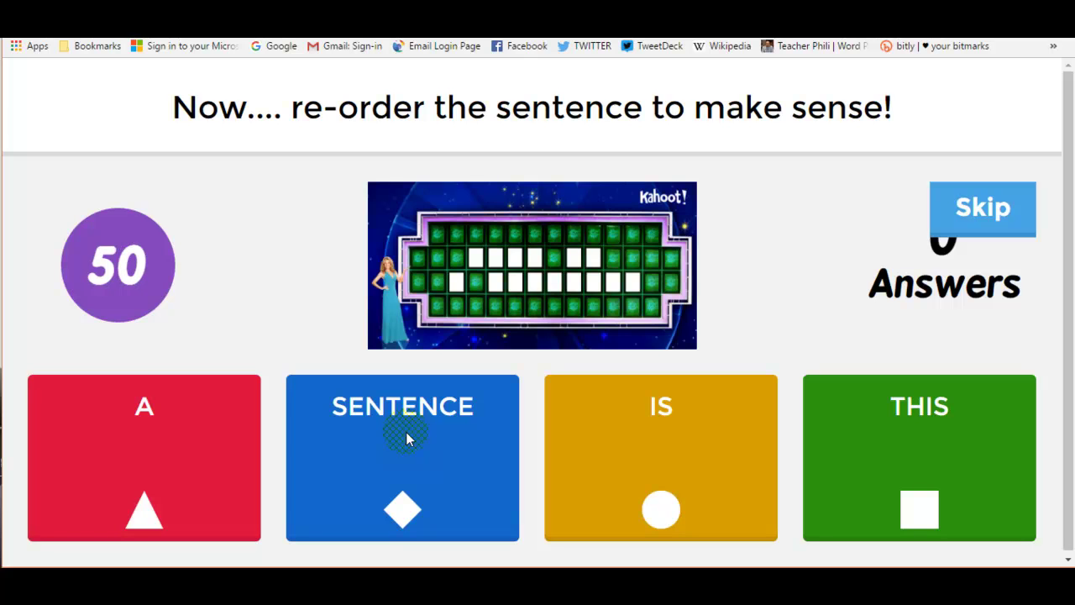
# Order the player's tiles THIS, IS, A, SENTENCE in Firefox and submit the answer
pyautogui.moveTo(294, 566)
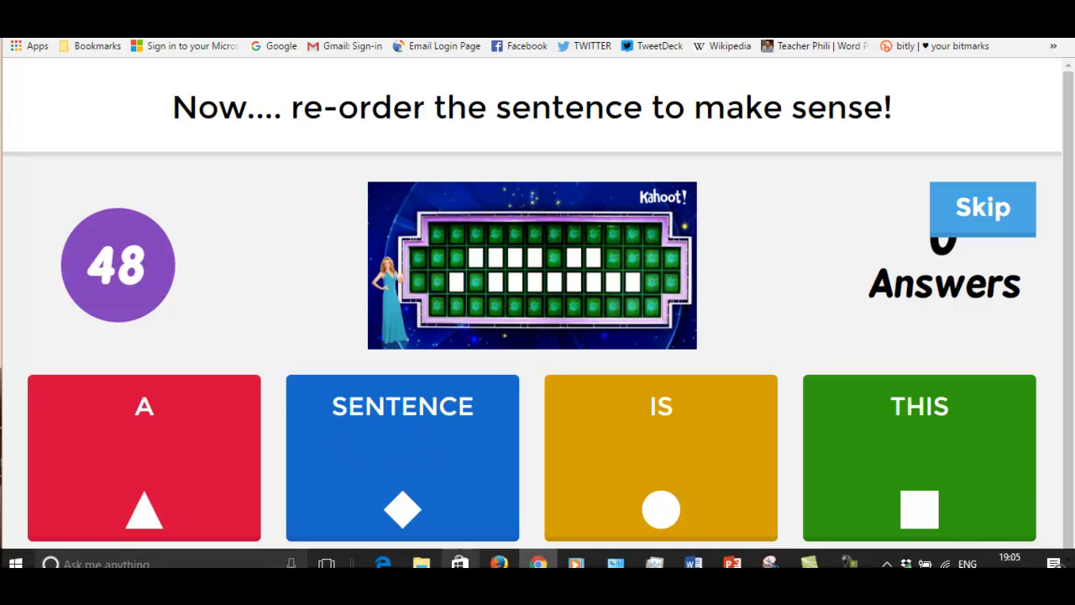
pyautogui.click(499, 562)
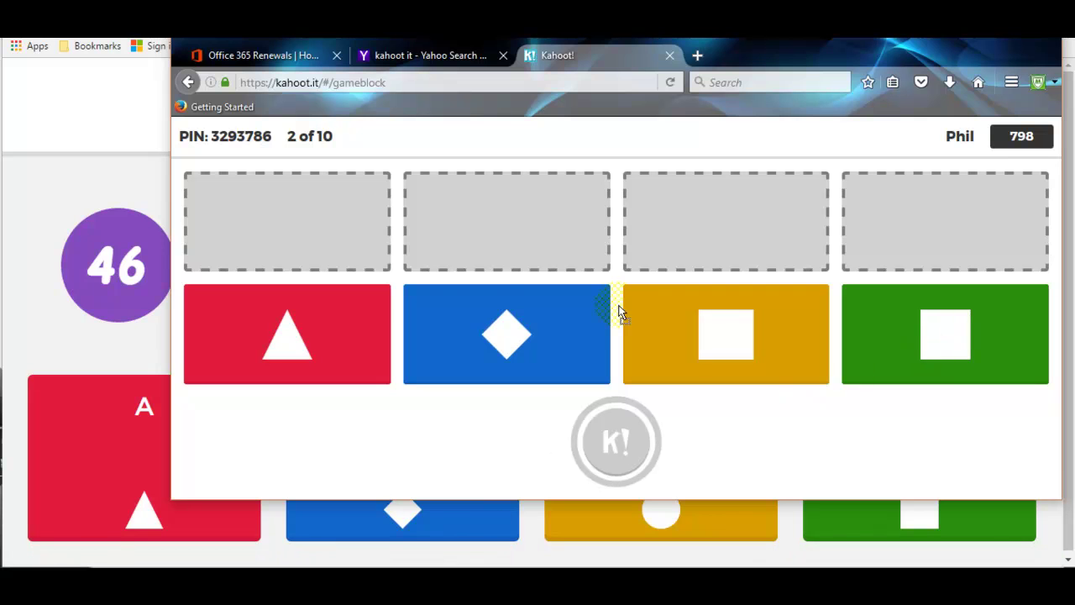
pyautogui.moveTo(924, 332); pyautogui.dragTo(314, 233)
pyautogui.moveTo(667, 303); pyautogui.dragTo(502, 225)
pyautogui.moveTo(336, 339); pyautogui.dragTo(777, 223)
pyautogui.moveTo(606, 292); pyautogui.dragTo(989, 211)
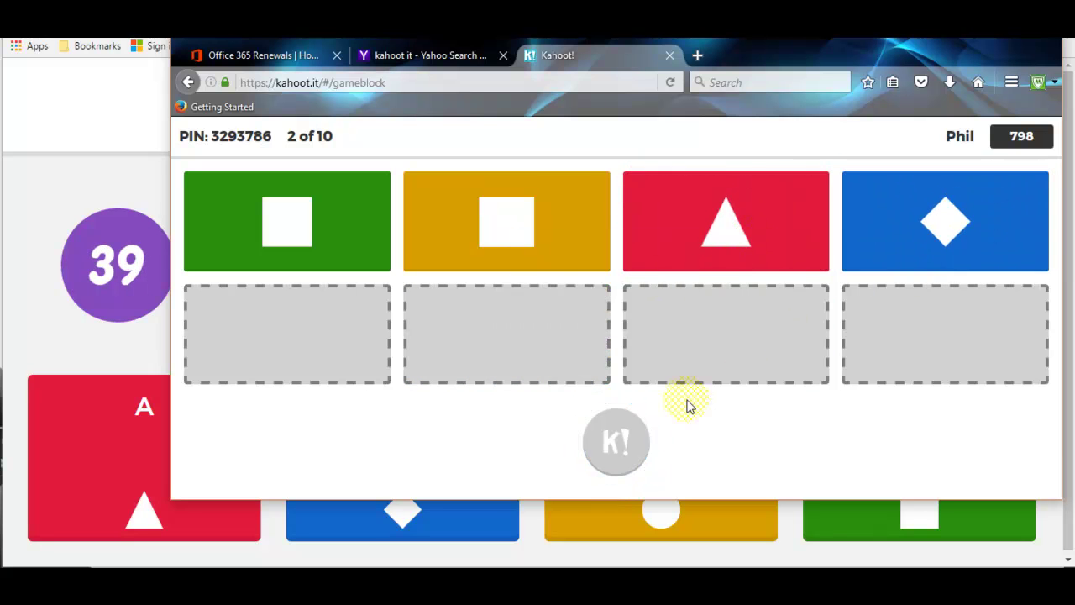
pyautogui.click(613, 445)
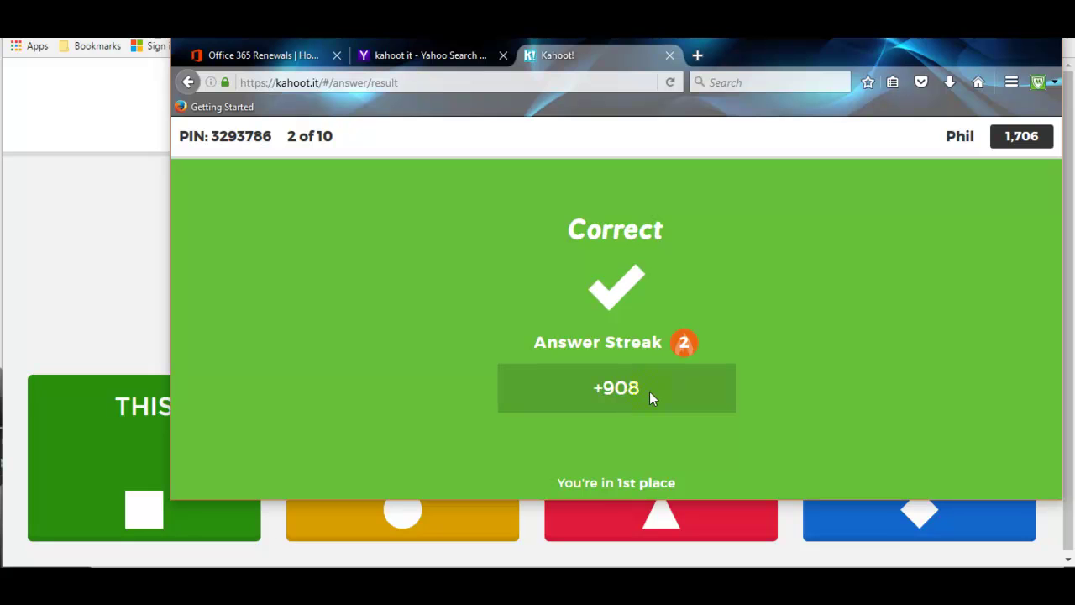
# Bring the host's Chrome window forward to view the Question 2 correct-order results
pyautogui.click(75, 281)
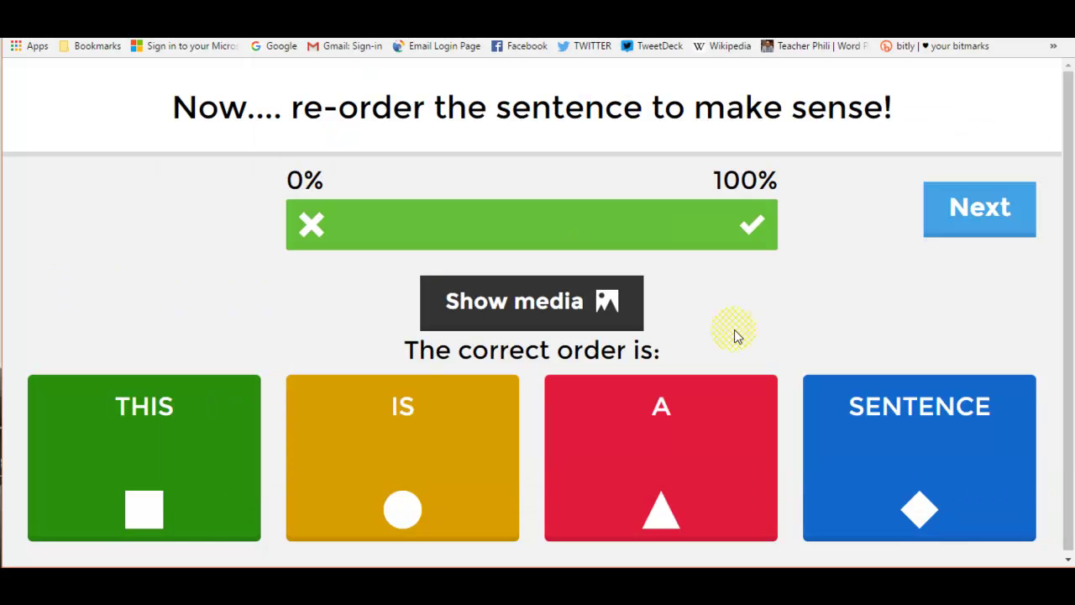